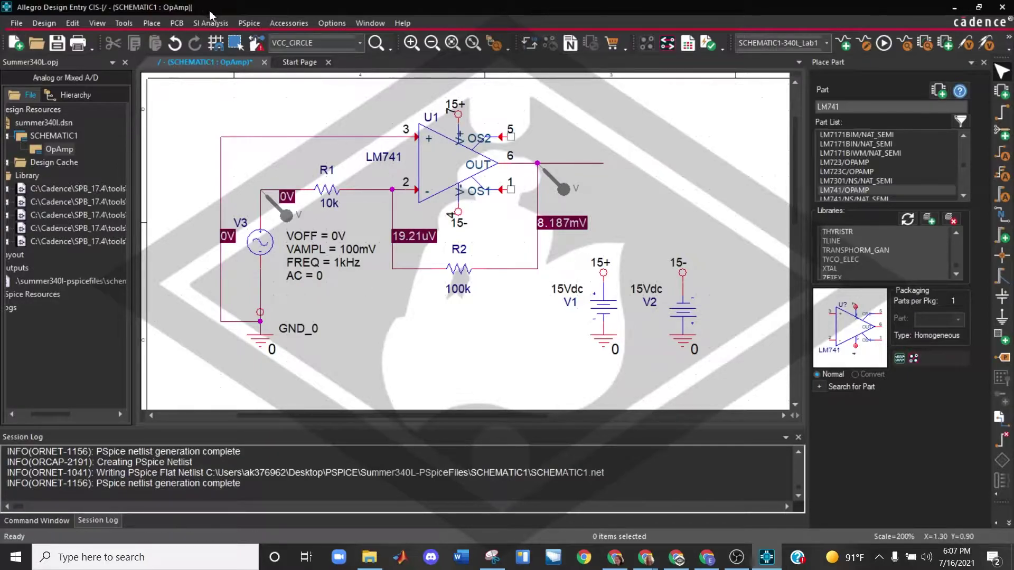
- Set the simulation profile to a logarithmic AC Sweep/Noise from 10 to 10E6, 10 points per decade
left_click(247, 23)
left_click(248, 23)
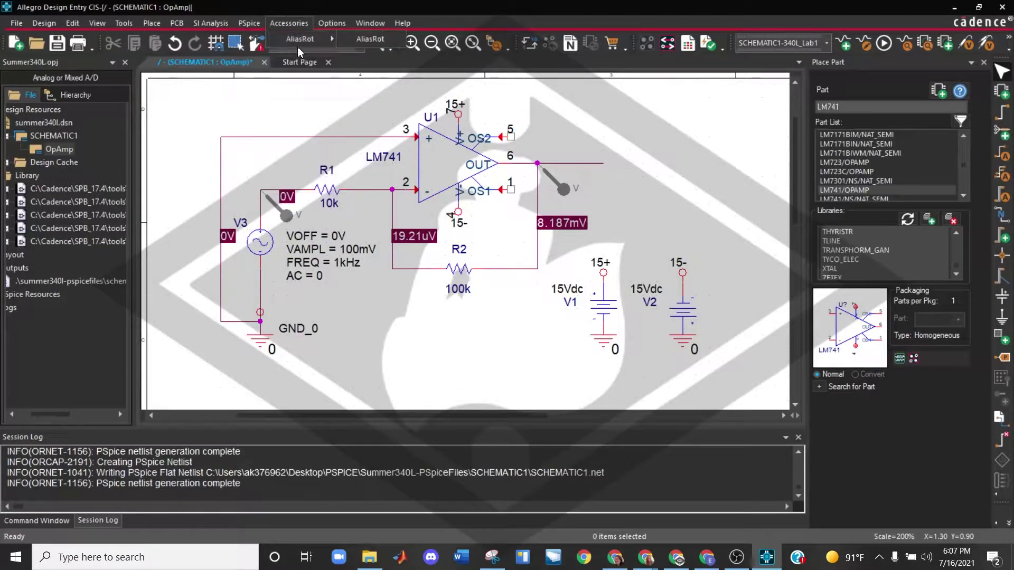
left_click(248, 23)
left_click(258, 55)
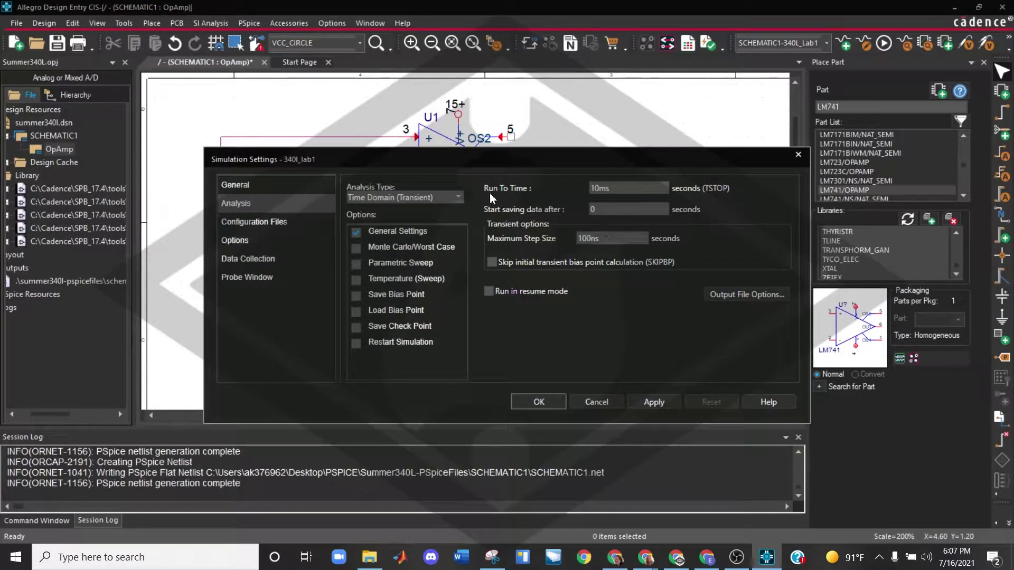
left_click(458, 197)
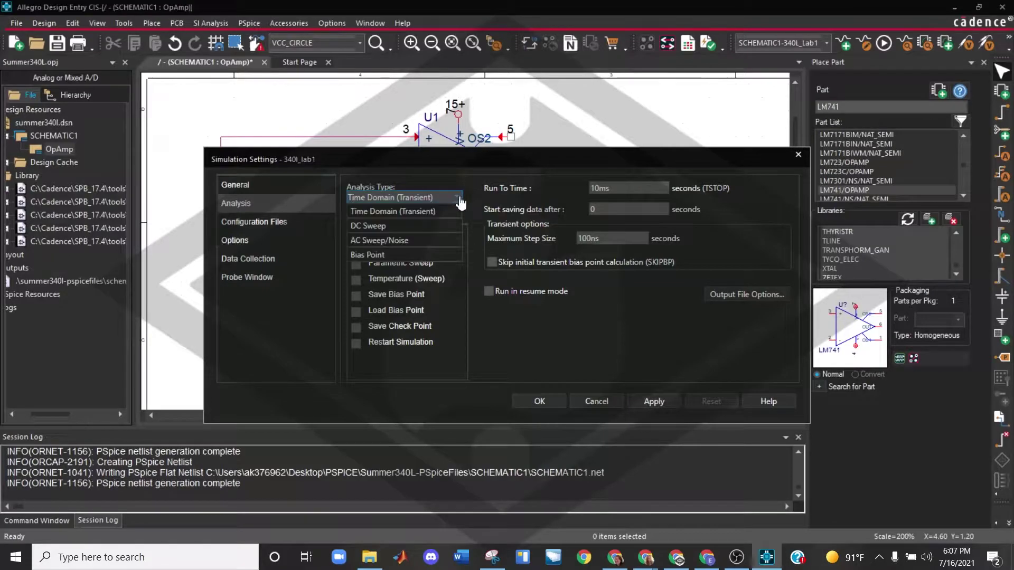
left_click(404, 242)
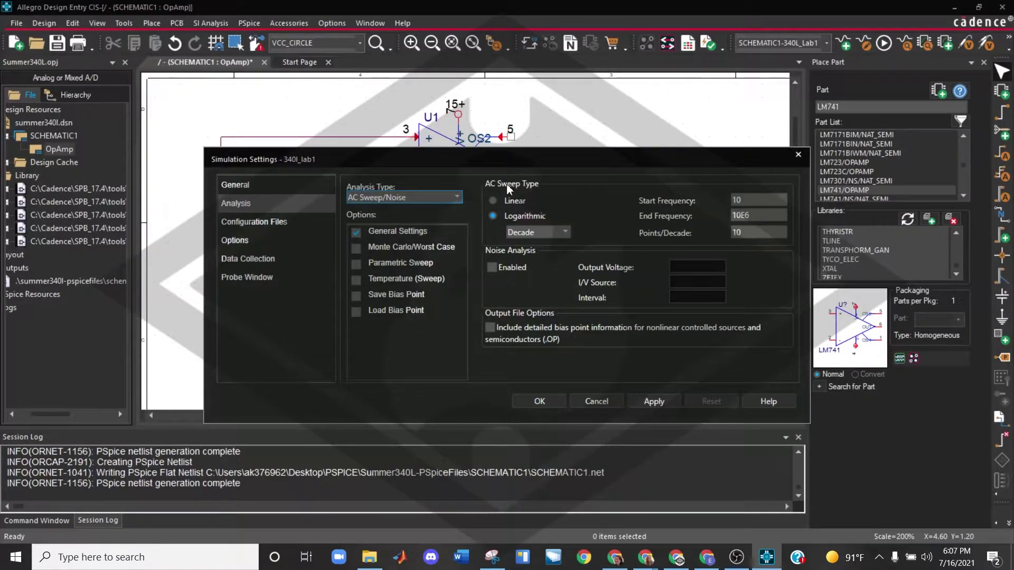
left_click(753, 232)
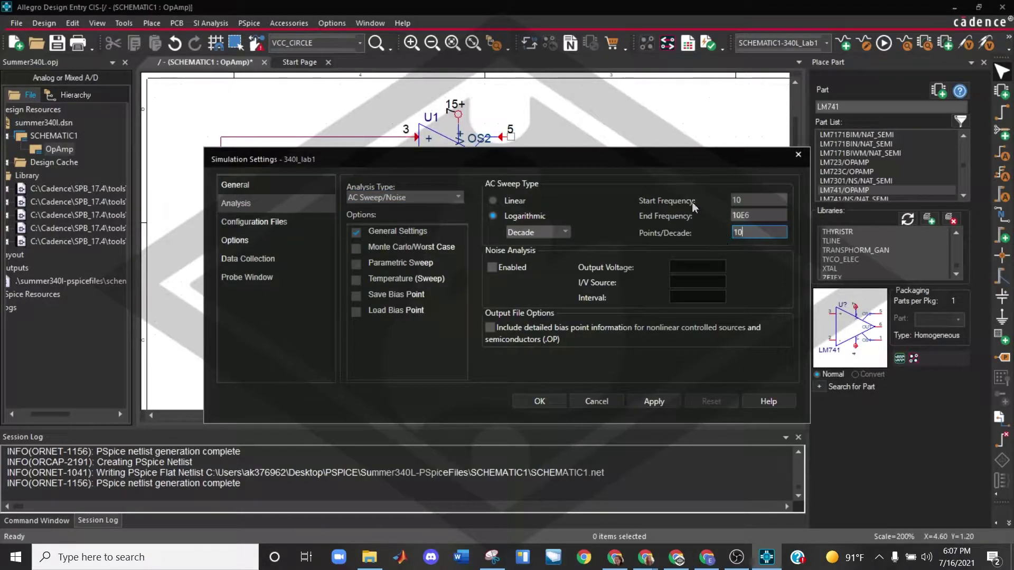
left_click(747, 197)
key("BackSpace")
key("BackSpace")
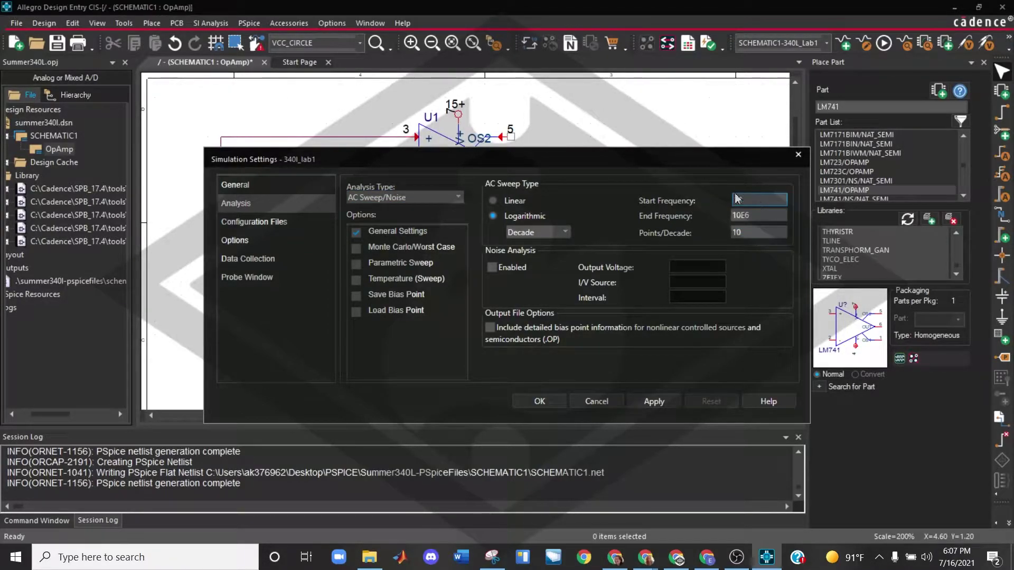
type("10")
left_click(654, 403)
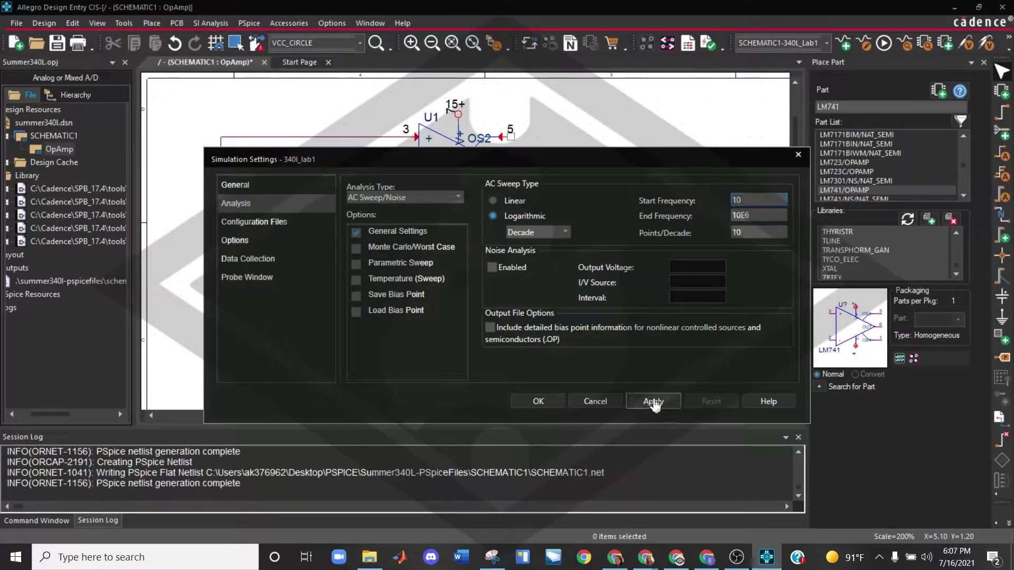
left_click(539, 403)
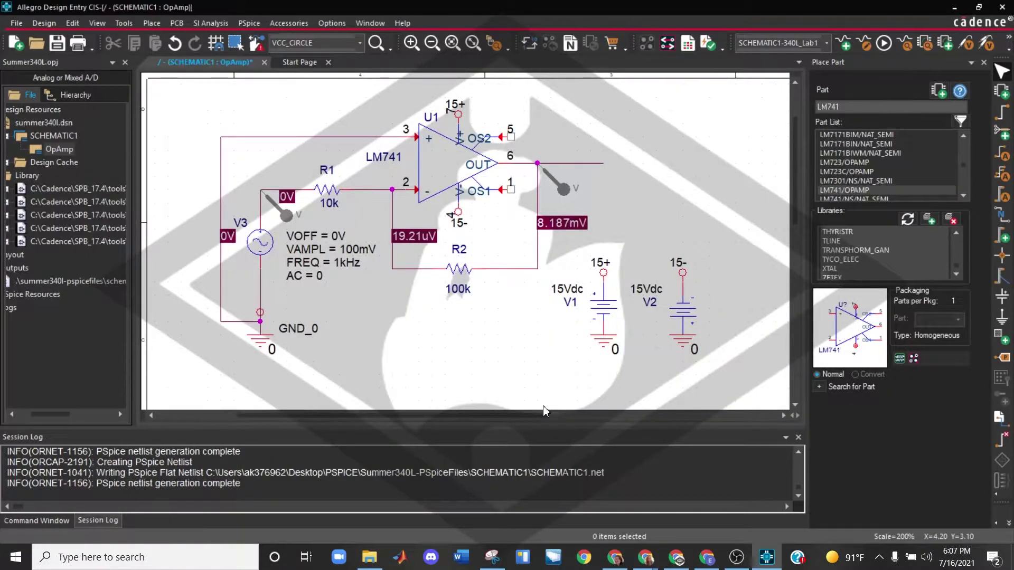
- Run PSpice, see the AC sweep ignored for lack of AC sources, and return to the schematic
left_click(880, 45)
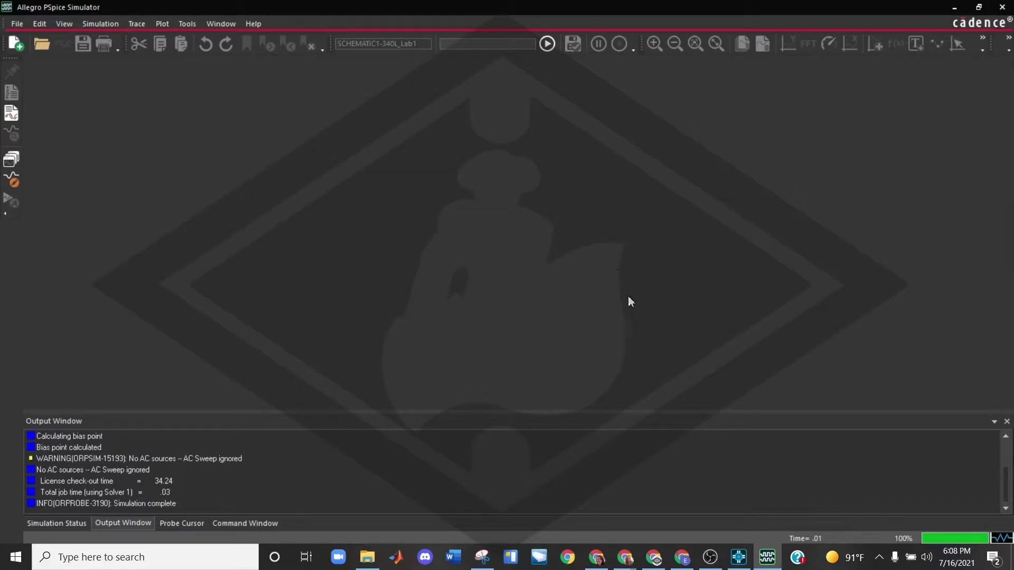
left_click(742, 558)
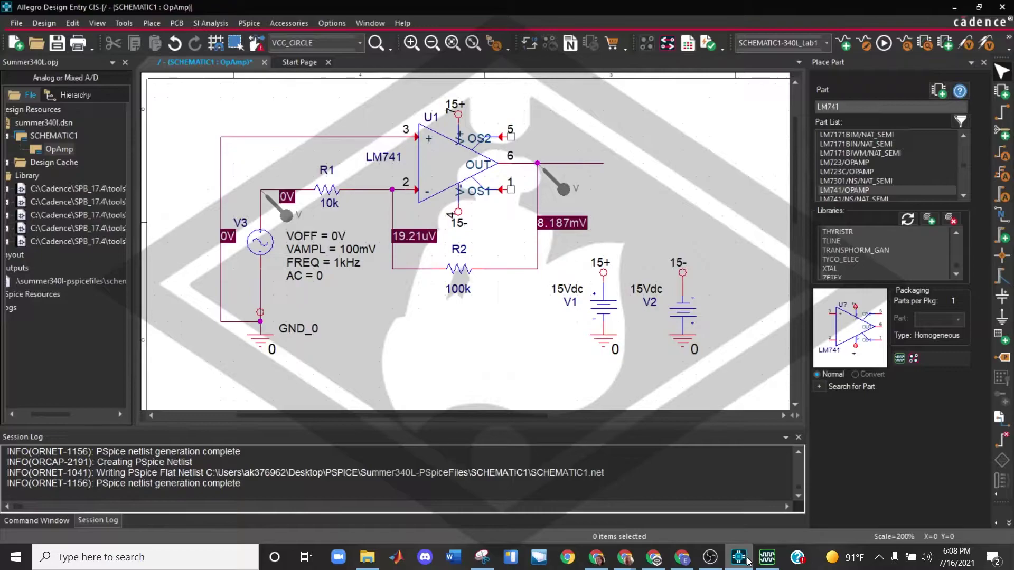
left_click(767, 557)
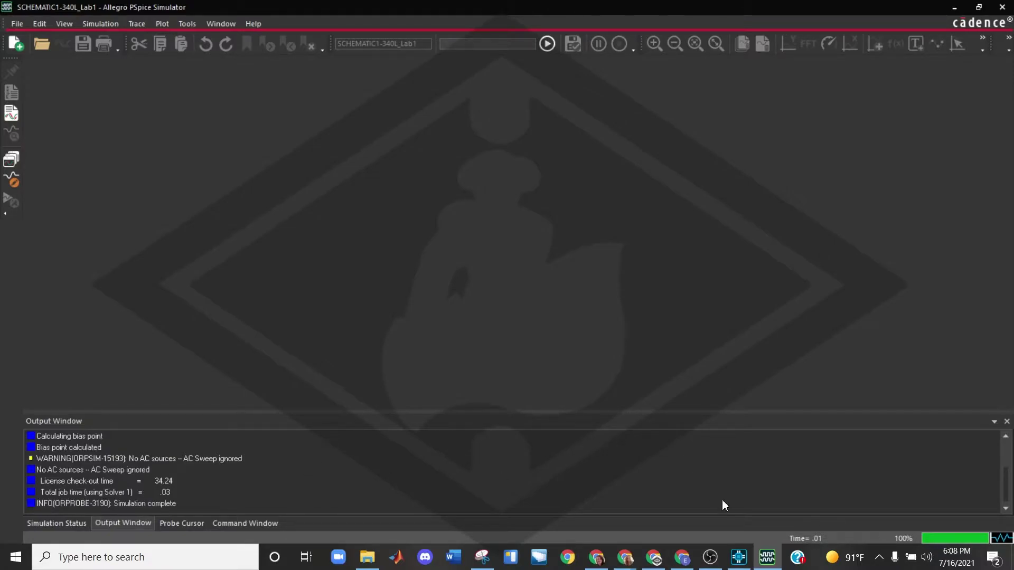
left_click(739, 557)
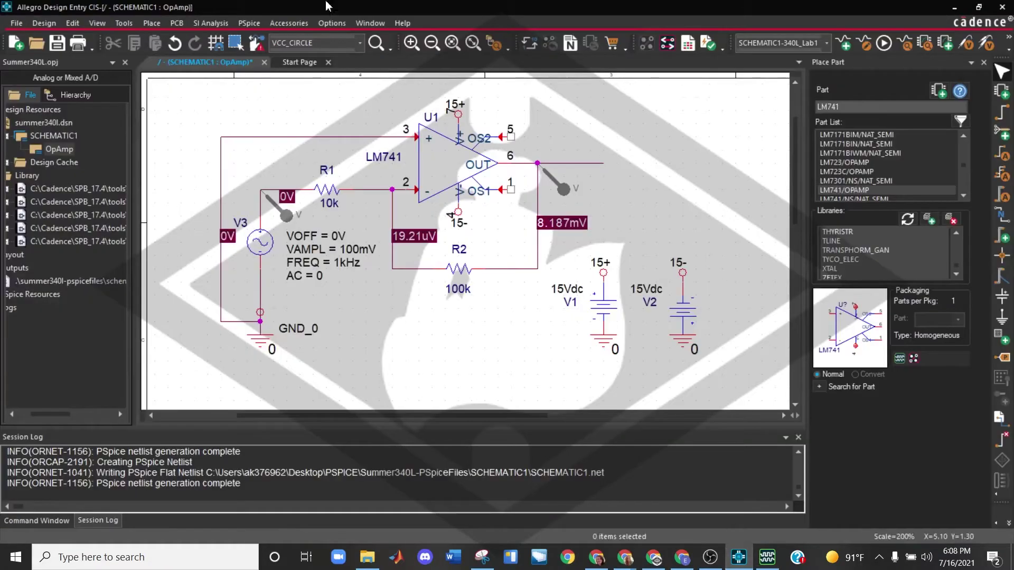
- Change V3's AC property from 0 to 100mV, then deselect the label
double_click(319, 277)
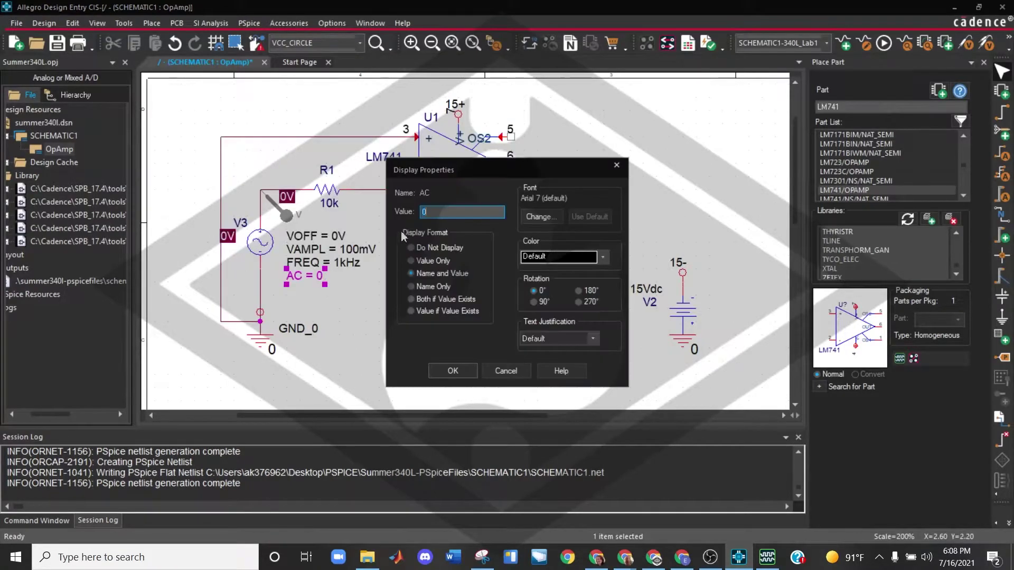
key("BackSpace")
type("100mV")
left_click(450, 370)
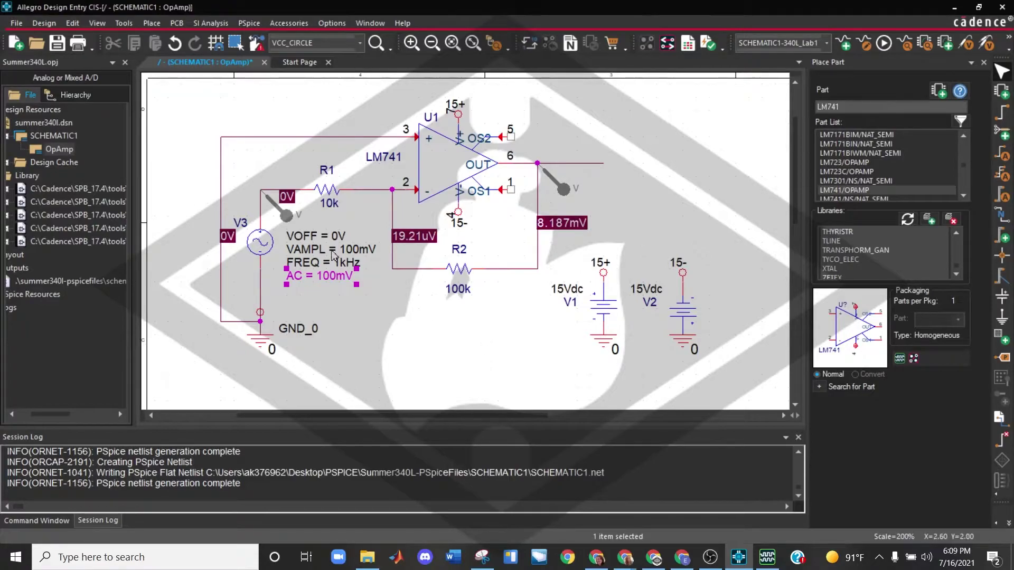
left_click(371, 255)
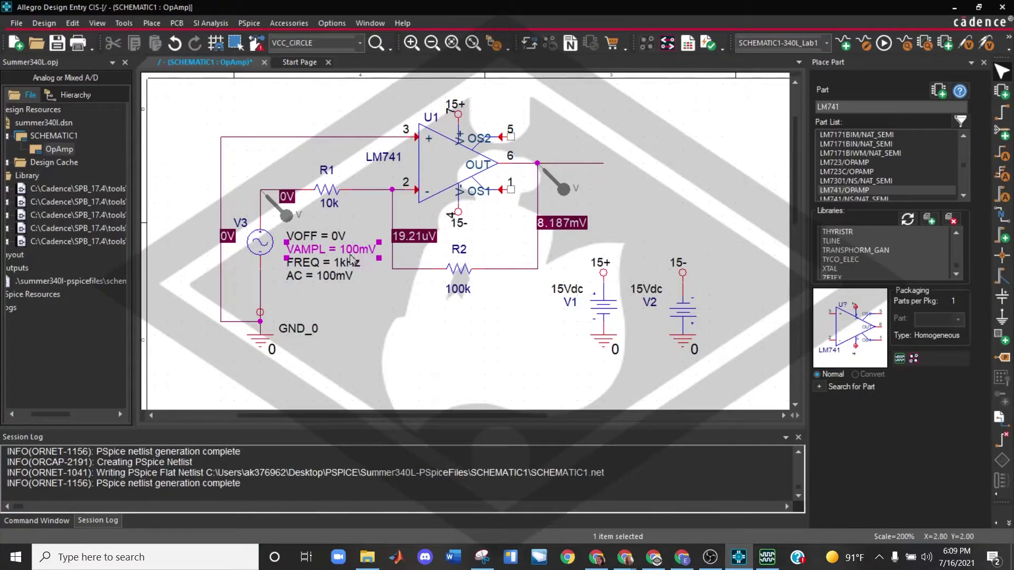
left_click(344, 279)
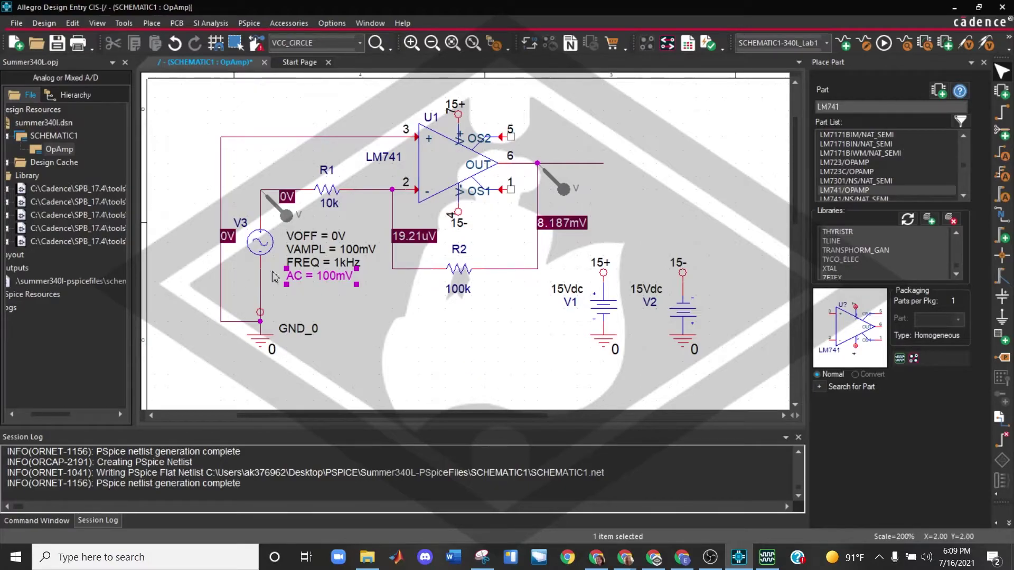
left_click(449, 315)
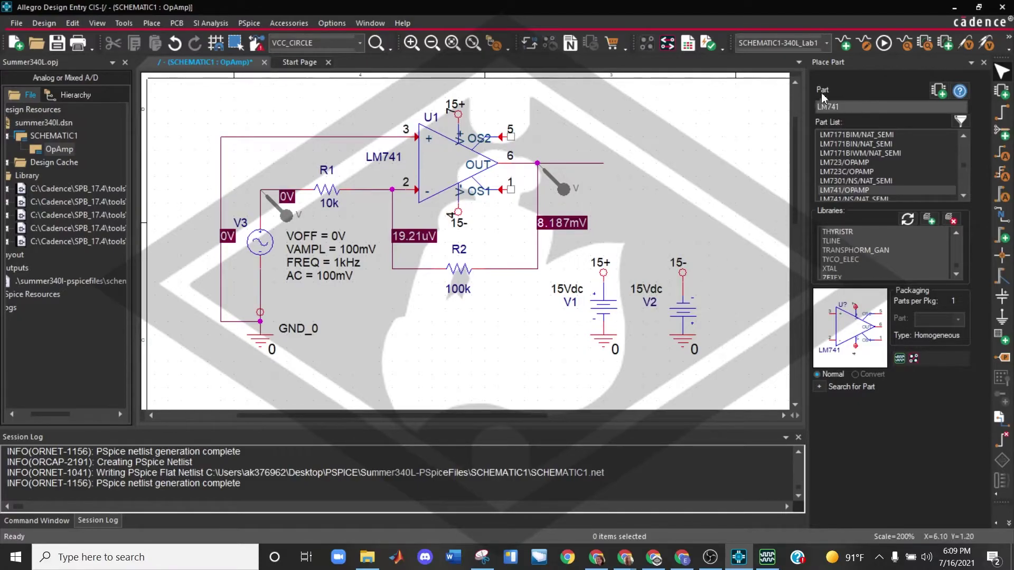
- Rerun the AC sweep with the 100mV source and return to the schematic
left_click(882, 46)
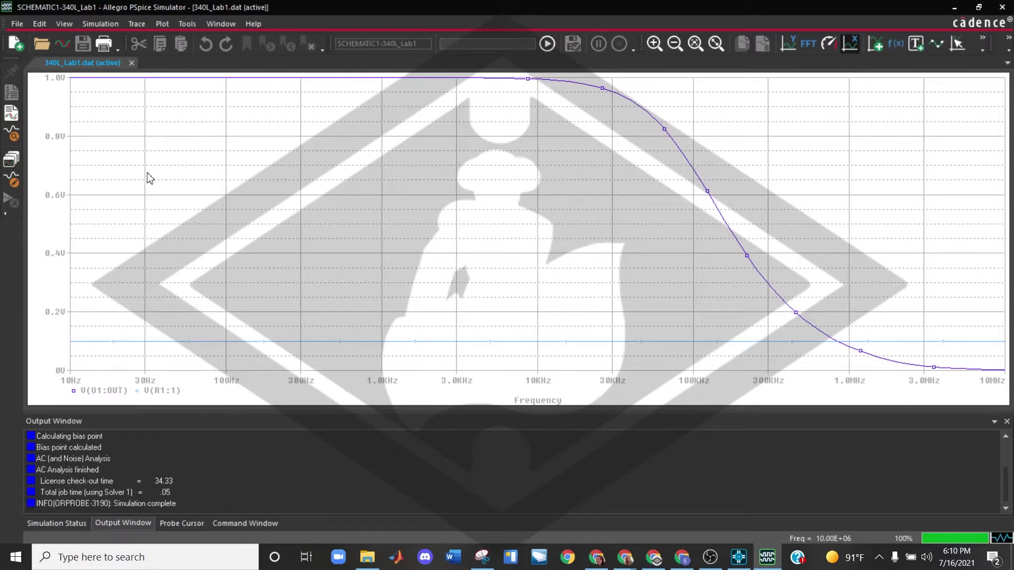
left_click(743, 564)
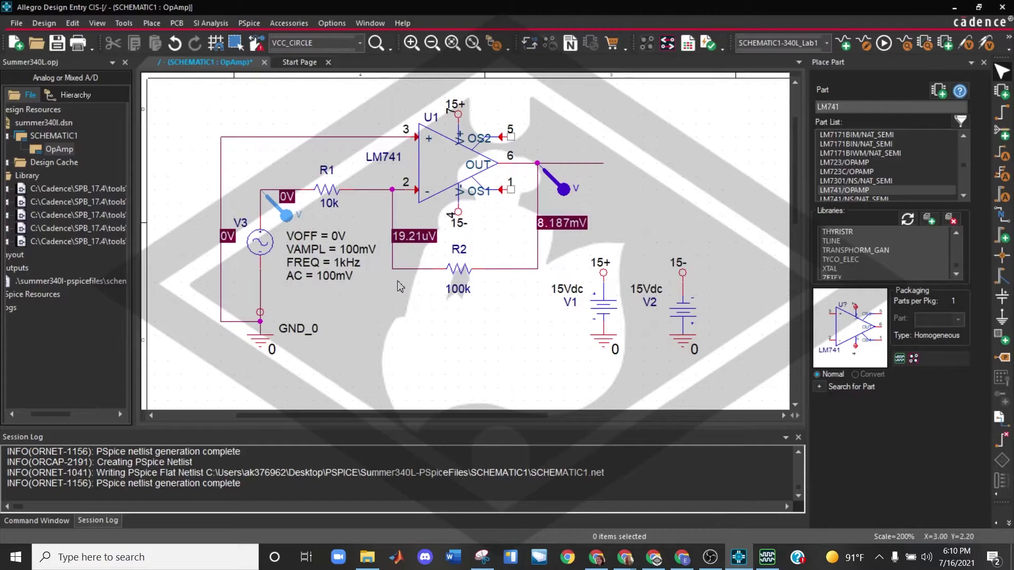
- Switch the simulation profile's analysis type to Time Domain (Transient), 10ms run time
left_click(343, 279)
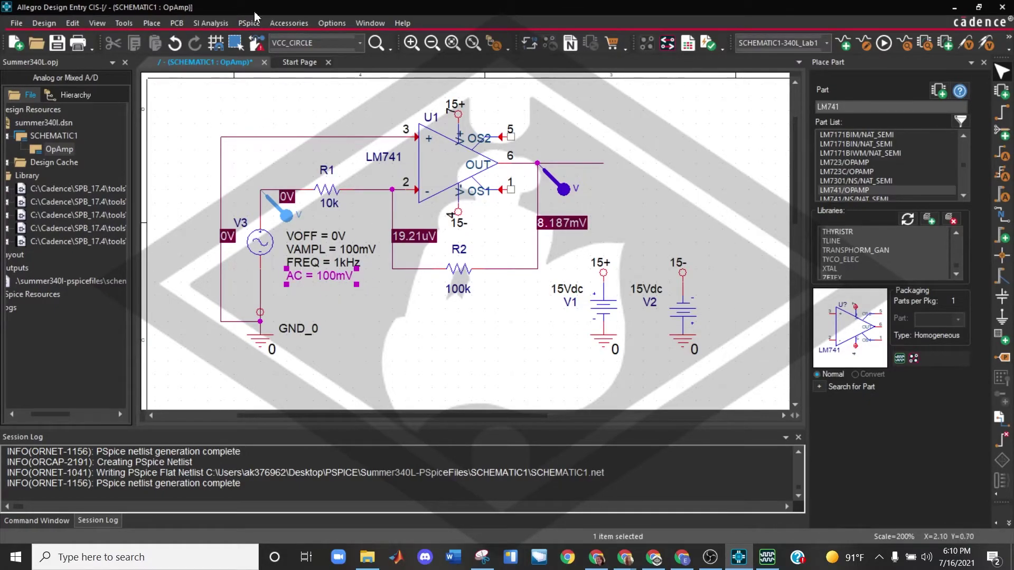
left_click(249, 22)
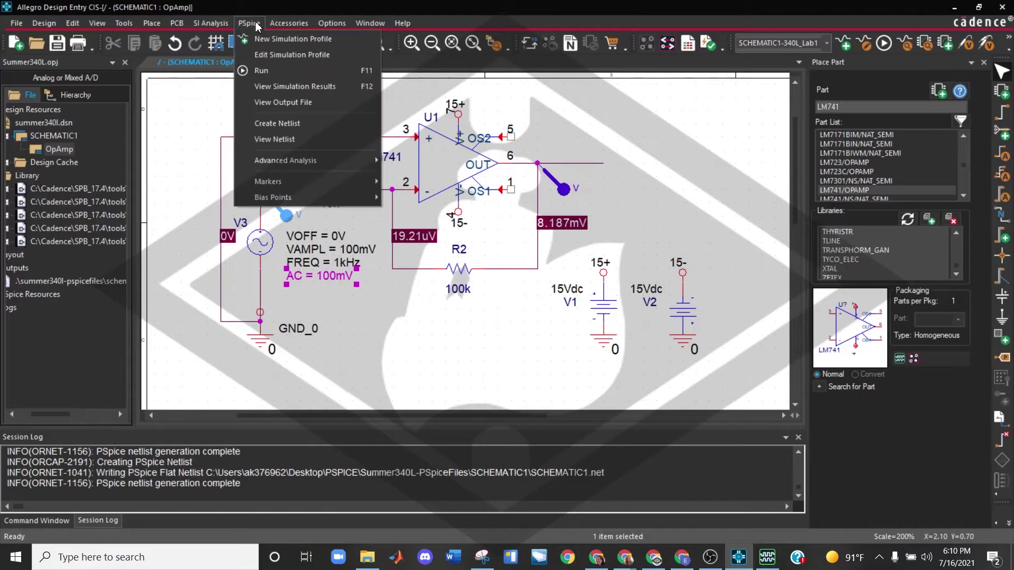
left_click(277, 55)
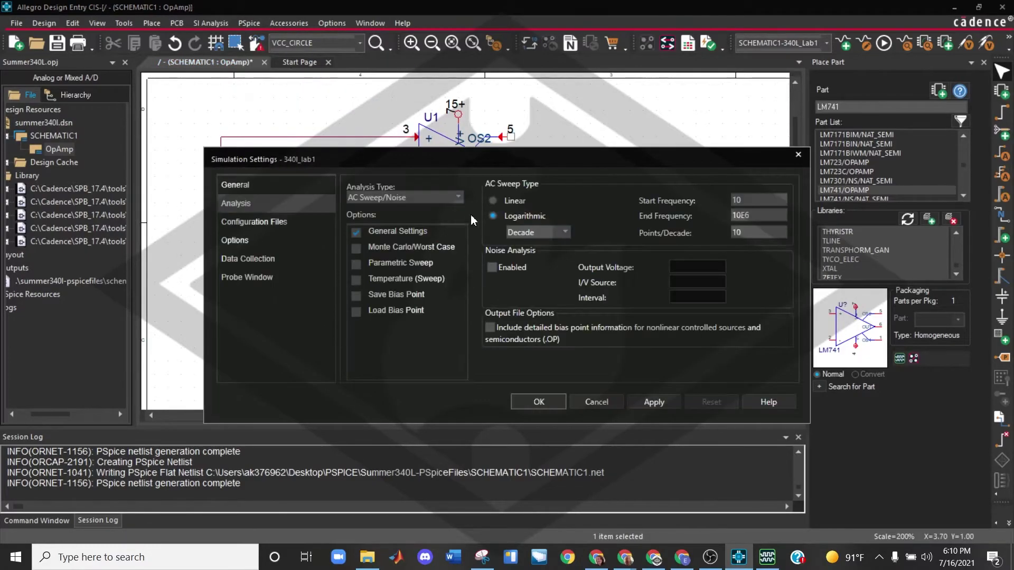
left_click(457, 198)
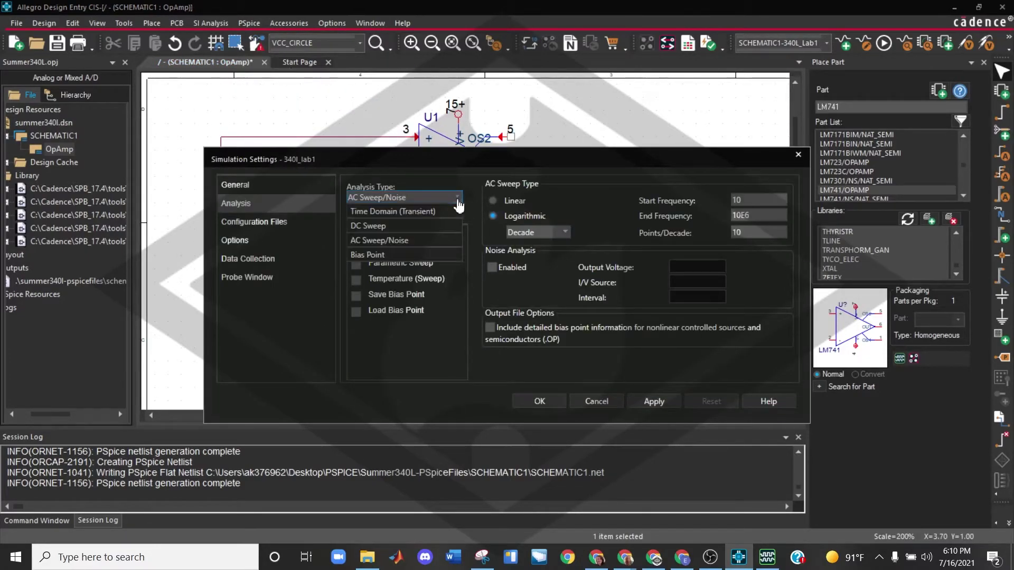
left_click(408, 244)
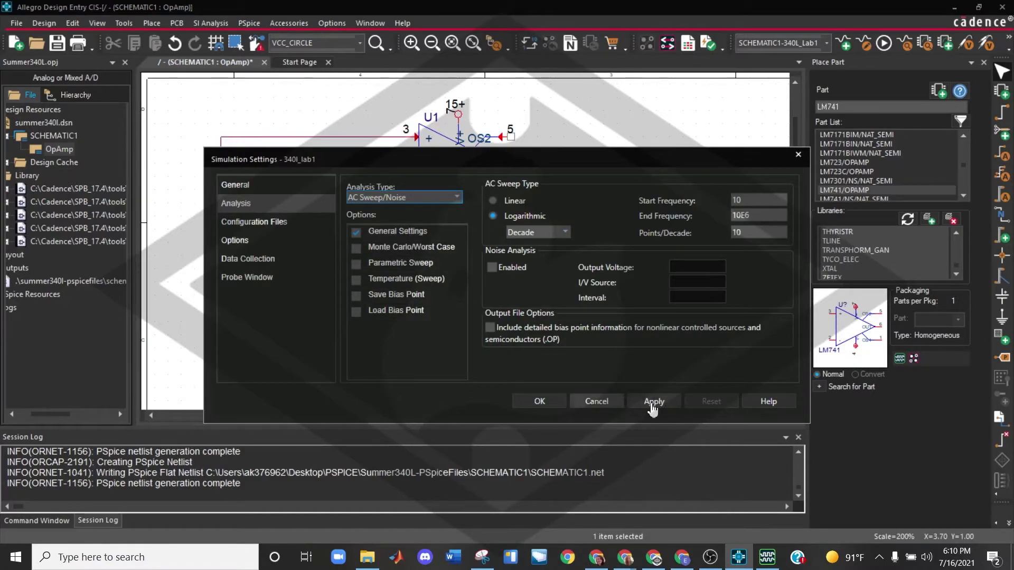
left_click(457, 197)
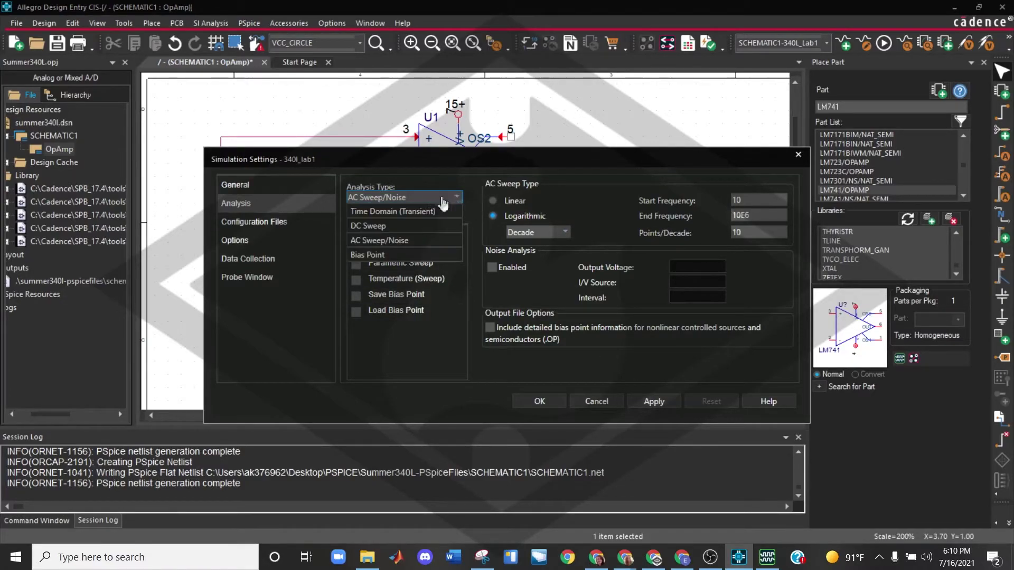
left_click(401, 212)
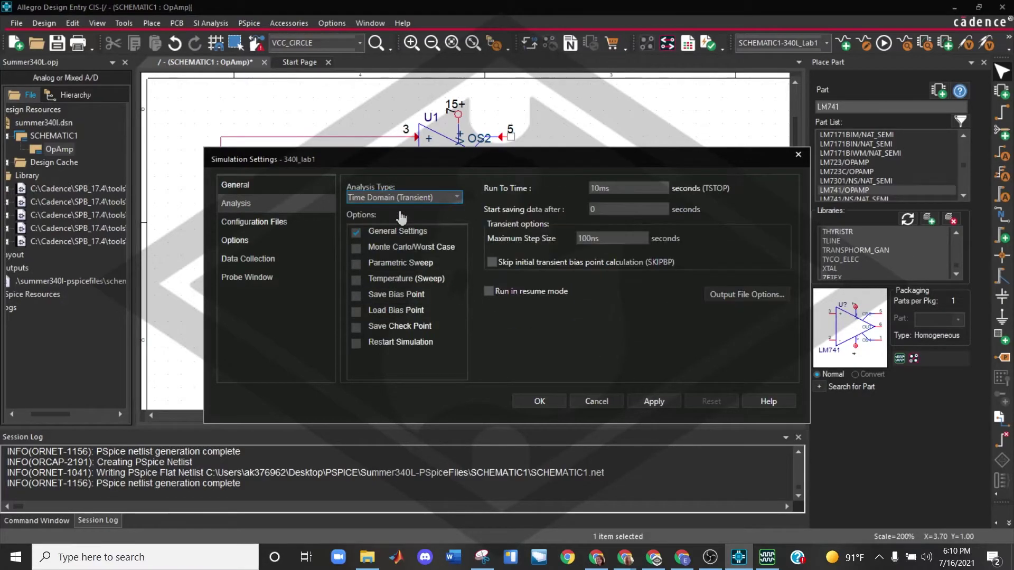
left_click(646, 407)
left_click(536, 402)
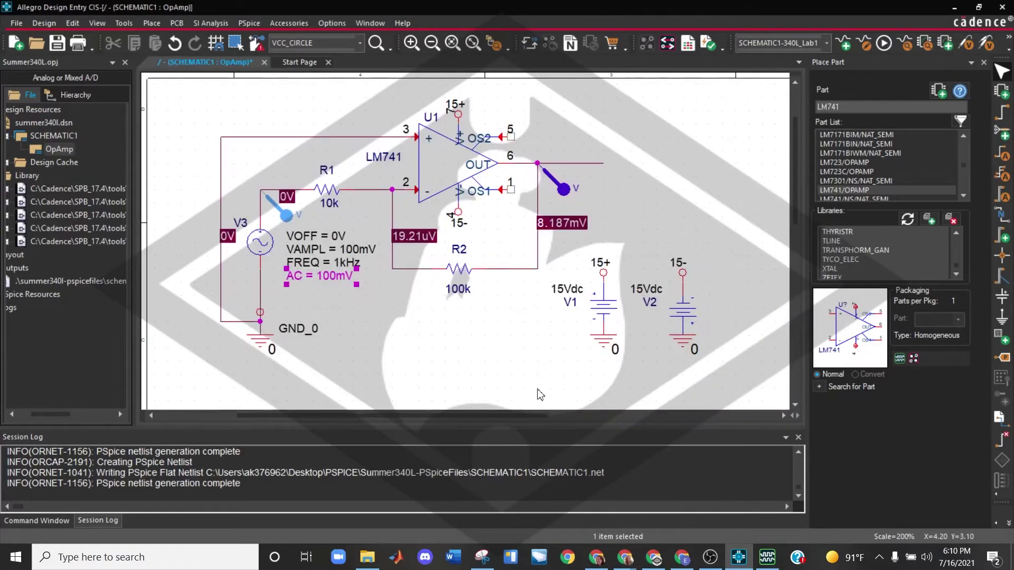
- Deselect the AC label, glance at the AC plot in the simulator, and return to the schematic
left_click(527, 352)
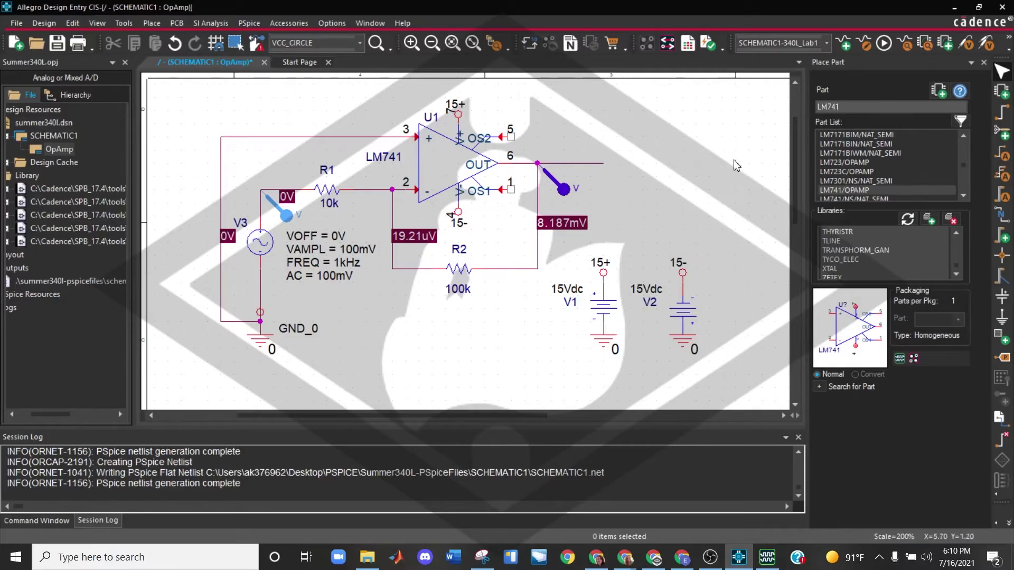
left_click(768, 557)
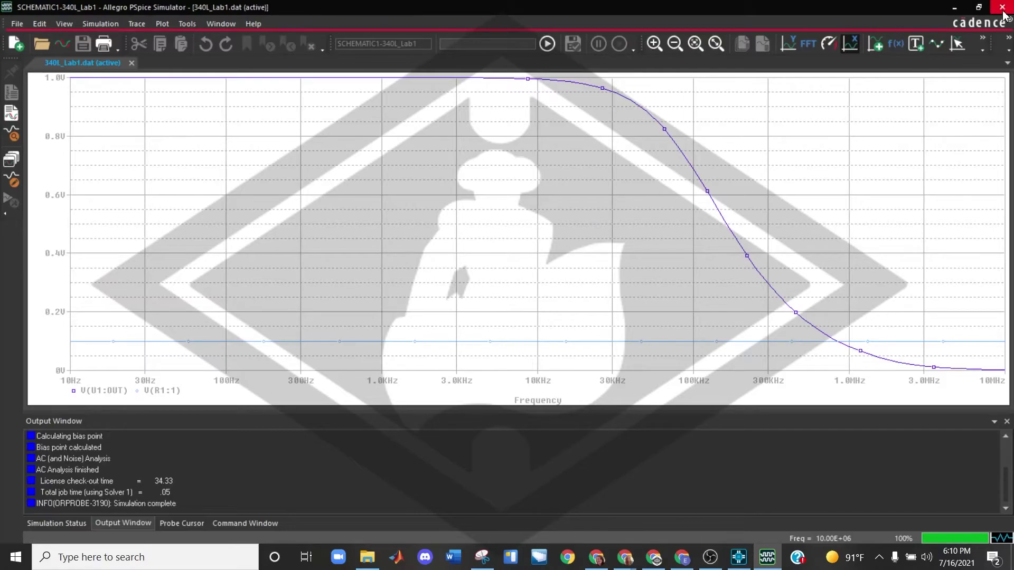
left_click(738, 557)
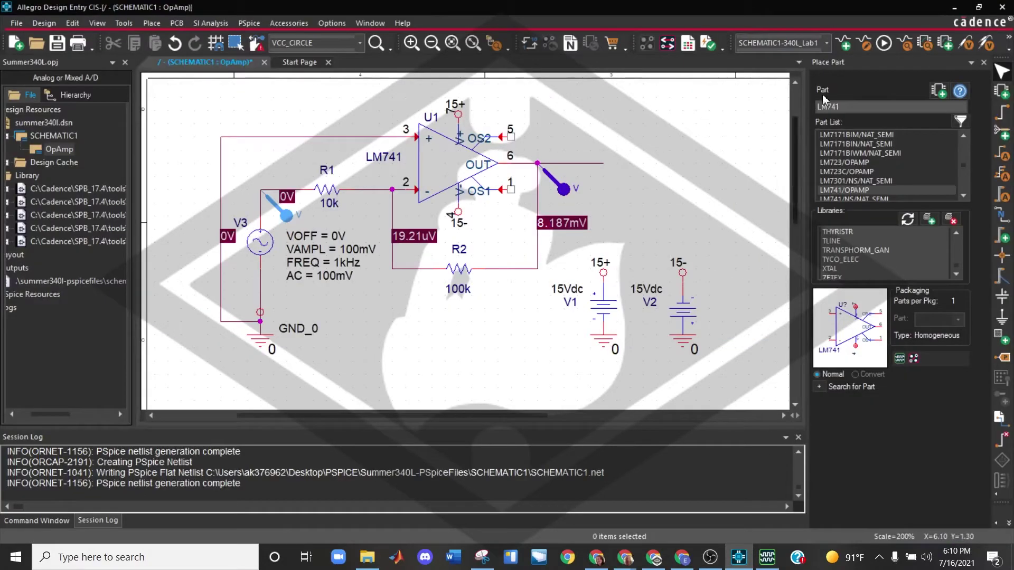
- Run the 10ms transient simulation, then reopen V3's AC = 100mV value for editing
left_click(885, 43)
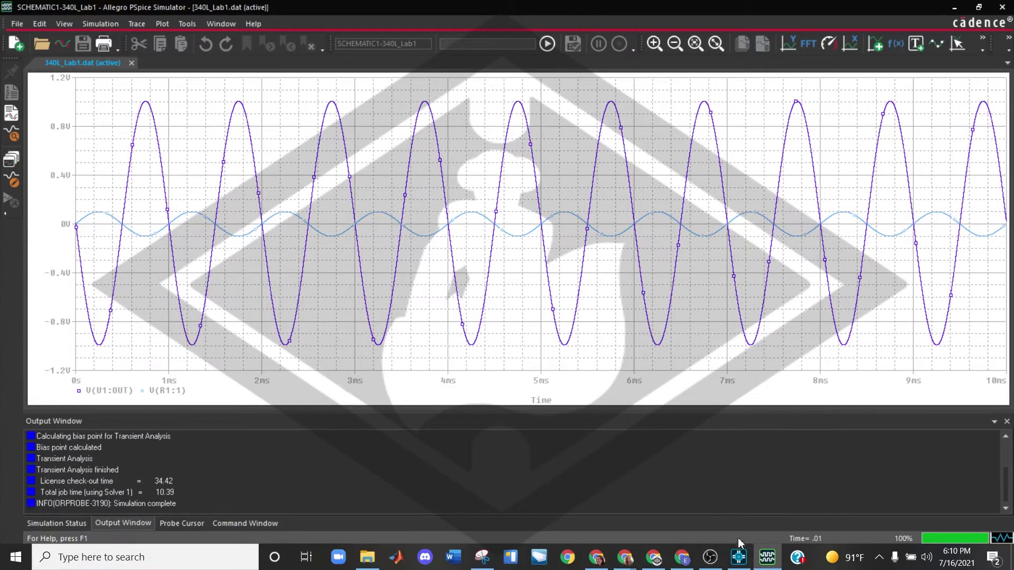
left_click(739, 557)
double_click(332, 277)
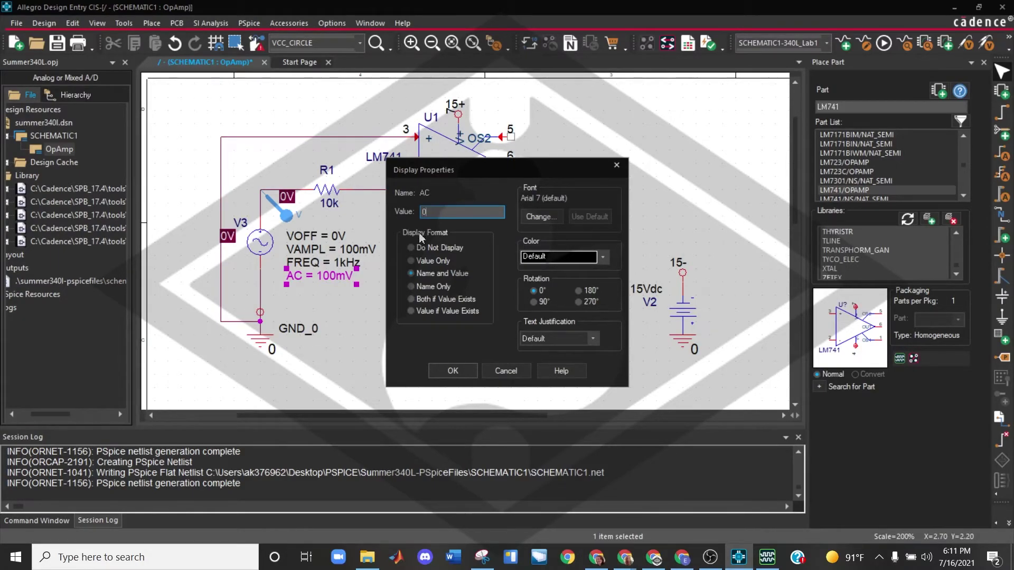
- Set V3's AC value to 0V and rerun the transient simulation
left_click(452, 370)
left_click(965, 47)
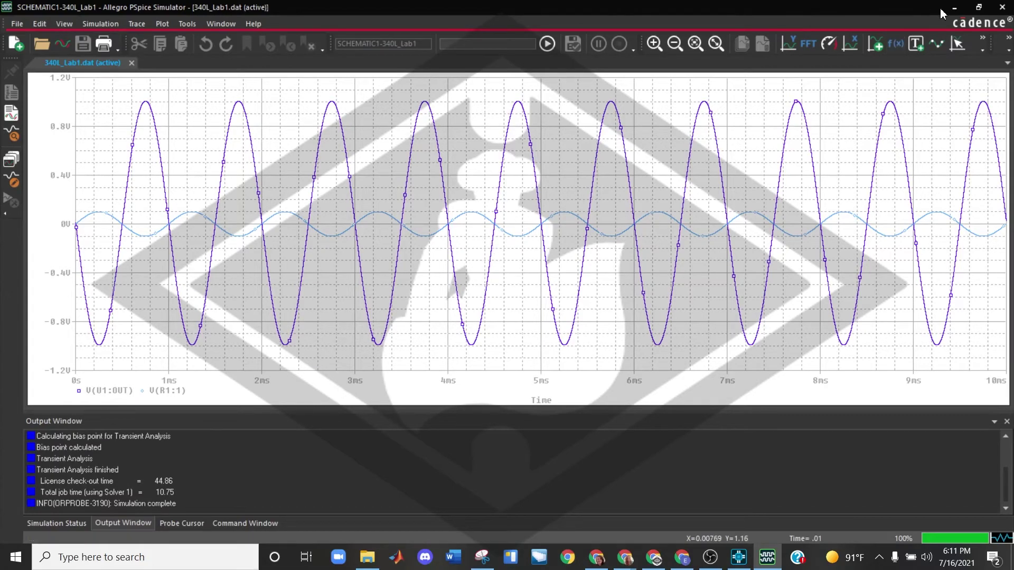
left_click(738, 557)
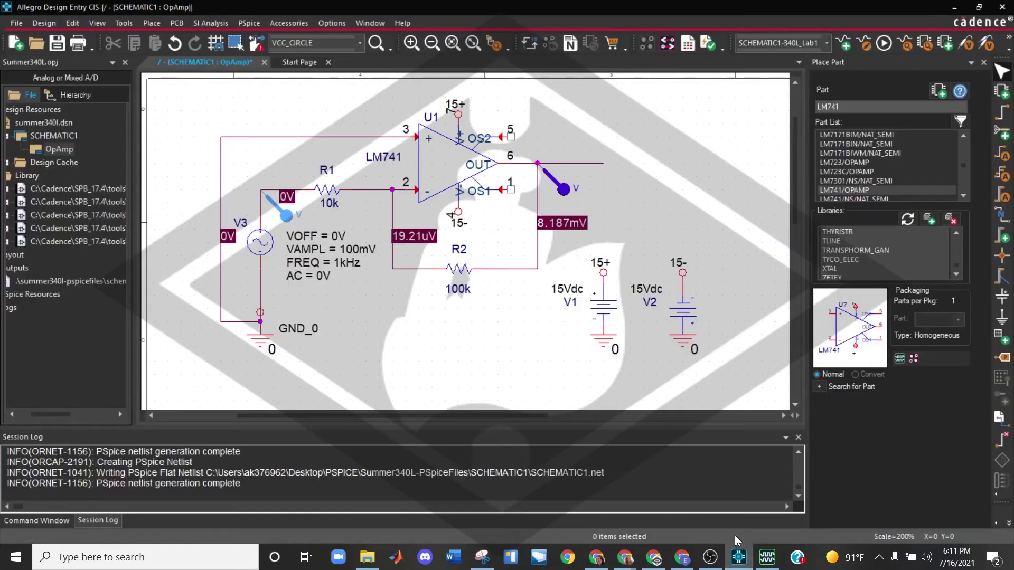